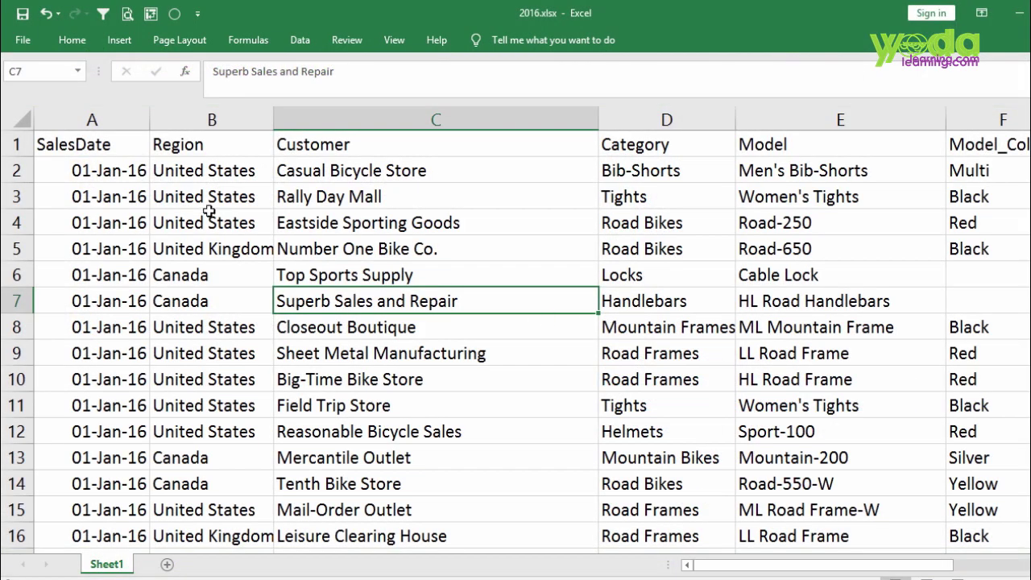
Examine the SalesDate and Category columns in 2016.xlsx and the Buz_Segmt groups in Buz Segment.xlsx
{"action": "left_click", "coordinate": [104, 117]}
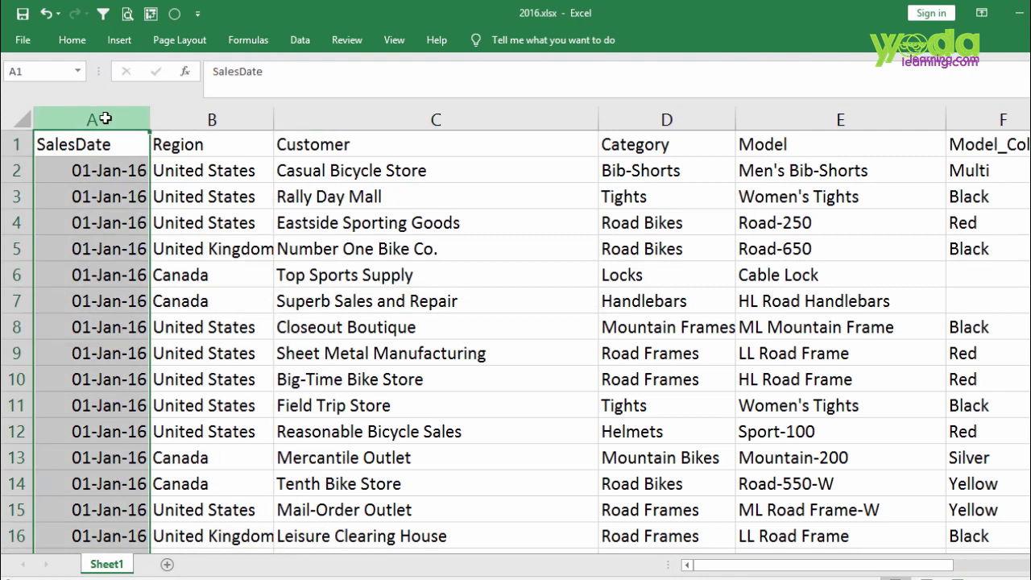
{"action": "left_click", "coordinate": [668, 119]}
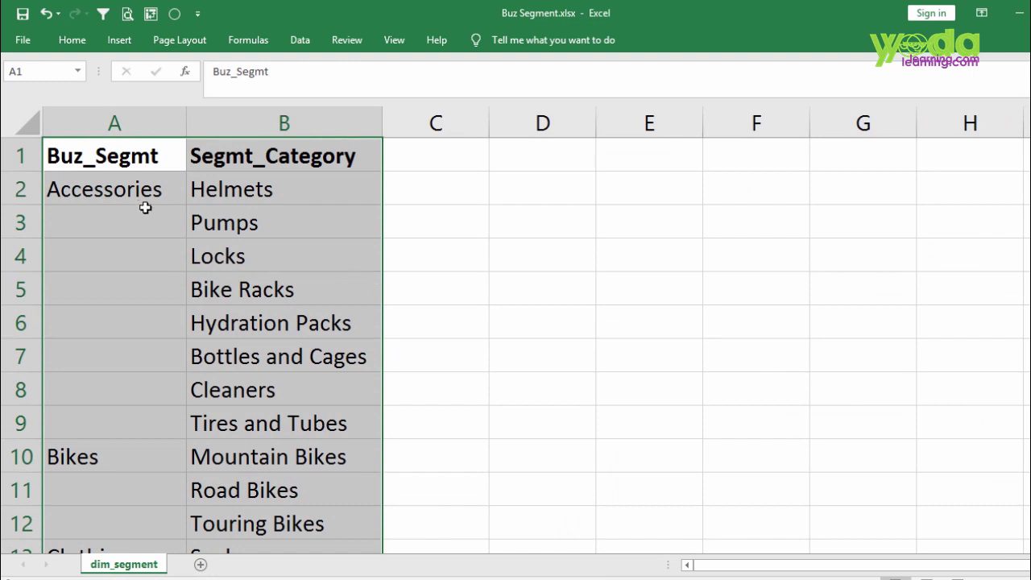
{"action": "left_click_drag", "start_coordinate": [142, 203], "coordinate": [131, 442]}
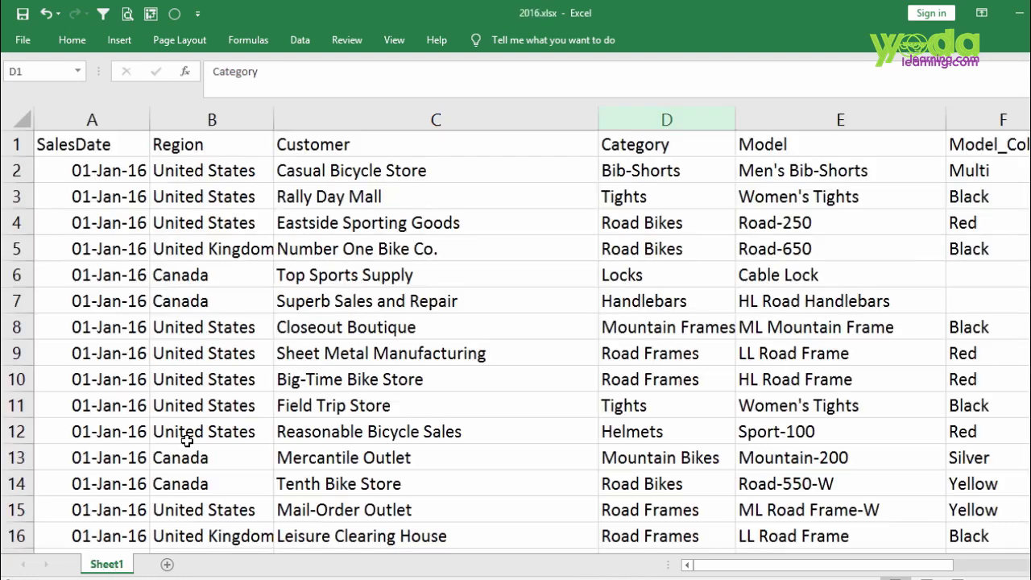
Try inserting a blank column between Category and Model in 2016.xlsx, and undo the insertion
{"action": "left_click", "coordinate": [725, 121]}
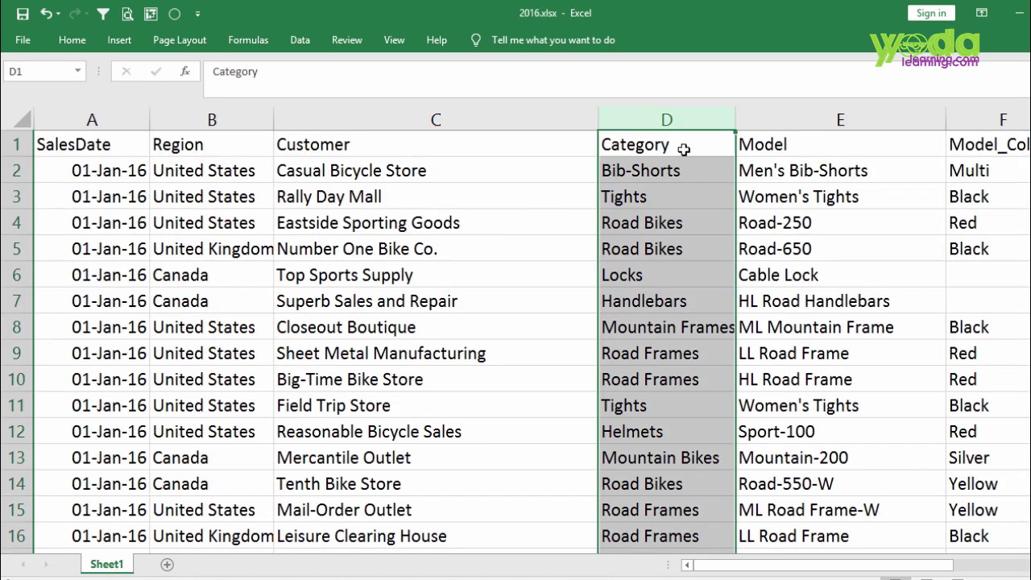
{"action": "left_click", "coordinate": [773, 119]}
{"action": "key", "text": "ctrl+shift+plus"}
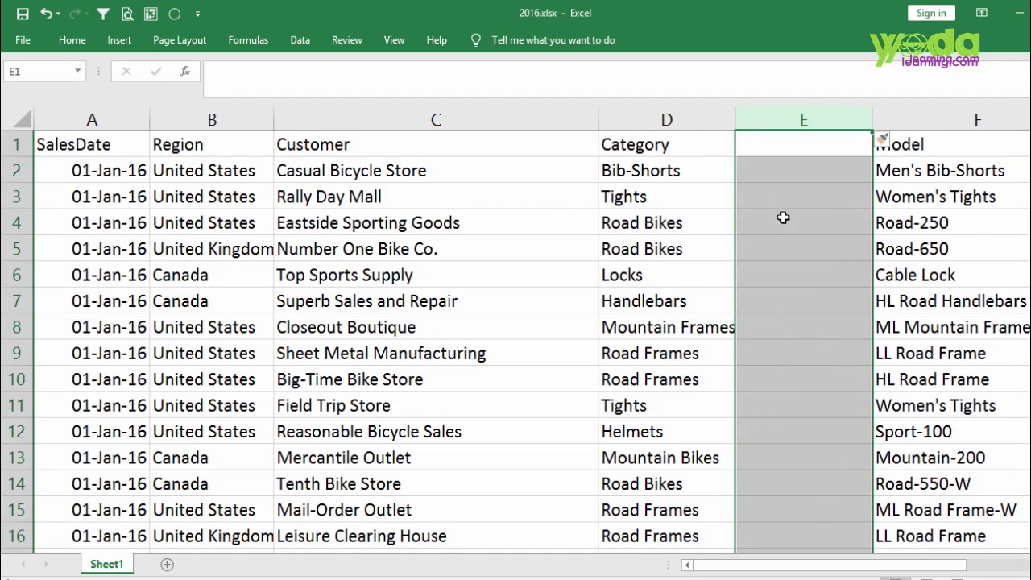
{"action": "left_click_drag", "start_coordinate": [778, 174], "coordinate": [762, 454]}
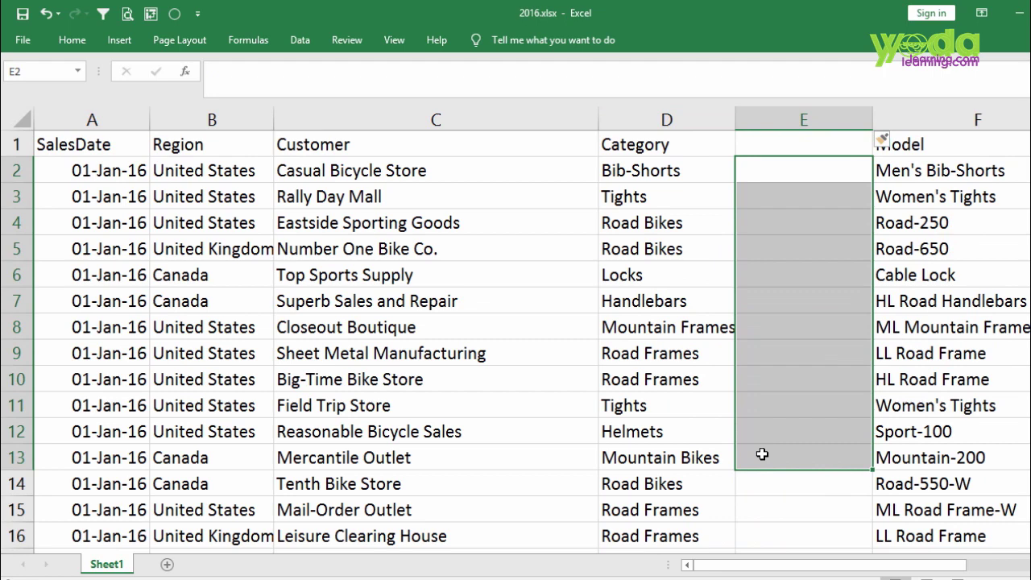
{"action": "key", "text": "ctrl+z"}
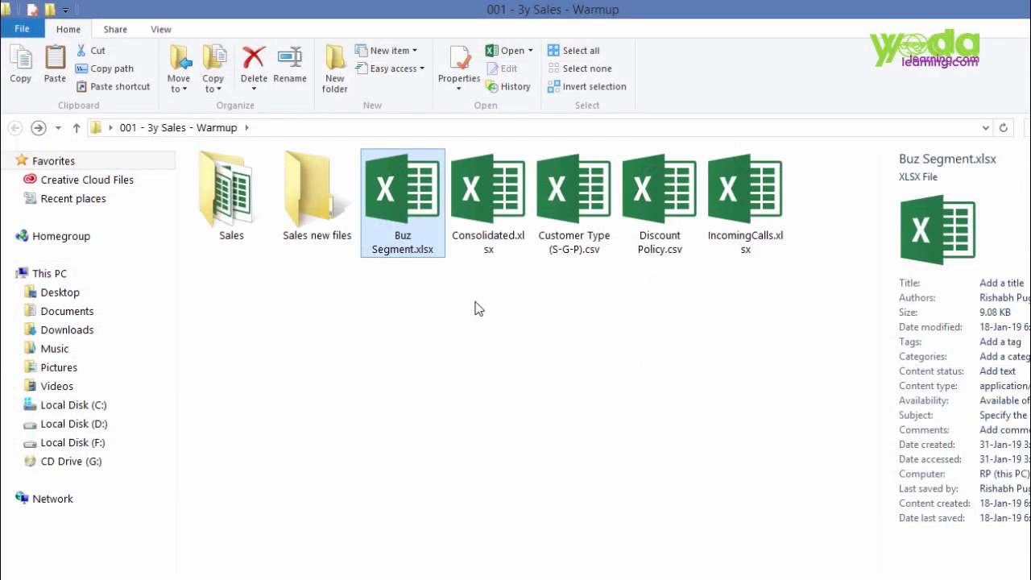
Open Consolidated.xlsx from the 001 - 3y Sales - Warmup folder and create a folder query on its Sales subfolder
{"action": "left_click", "coordinate": [489, 225]}
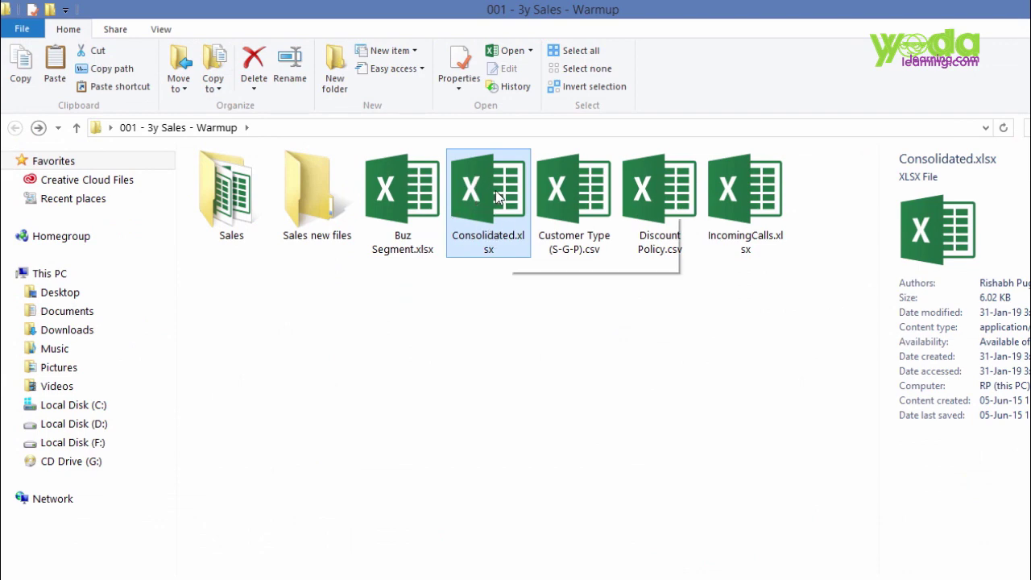
{"action": "double_click", "coordinate": [483, 233]}
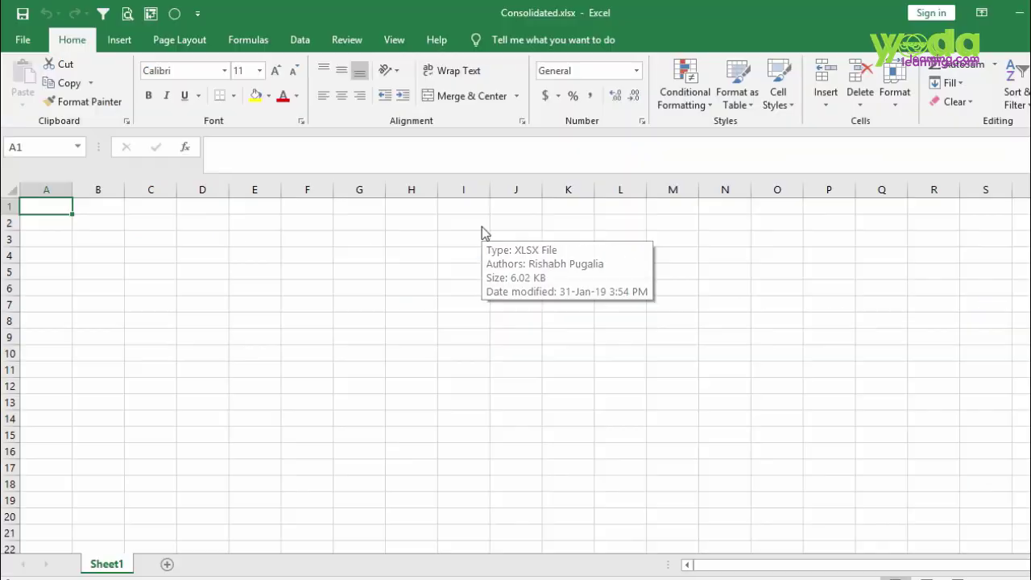
{"action": "left_click", "coordinate": [300, 40]}
{"action": "left_click", "coordinate": [88, 92]}
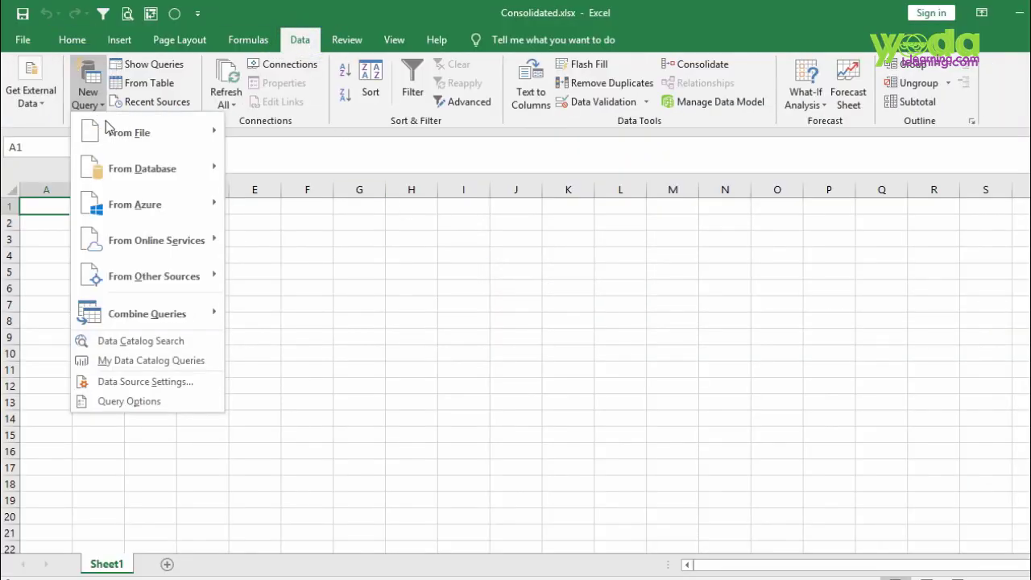
{"action": "mouse_move", "coordinate": [122, 134]}
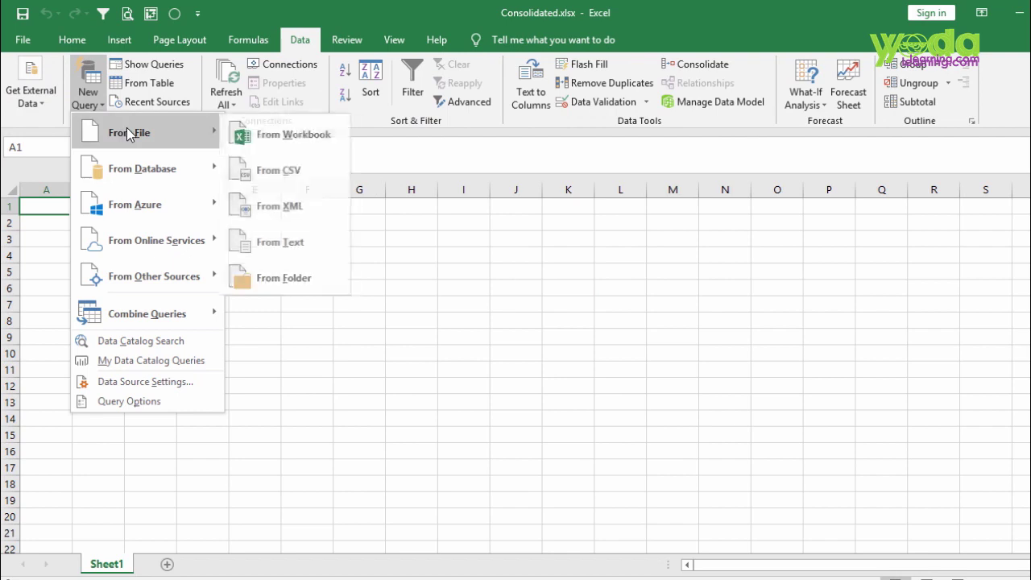
{"action": "left_click", "coordinate": [296, 281]}
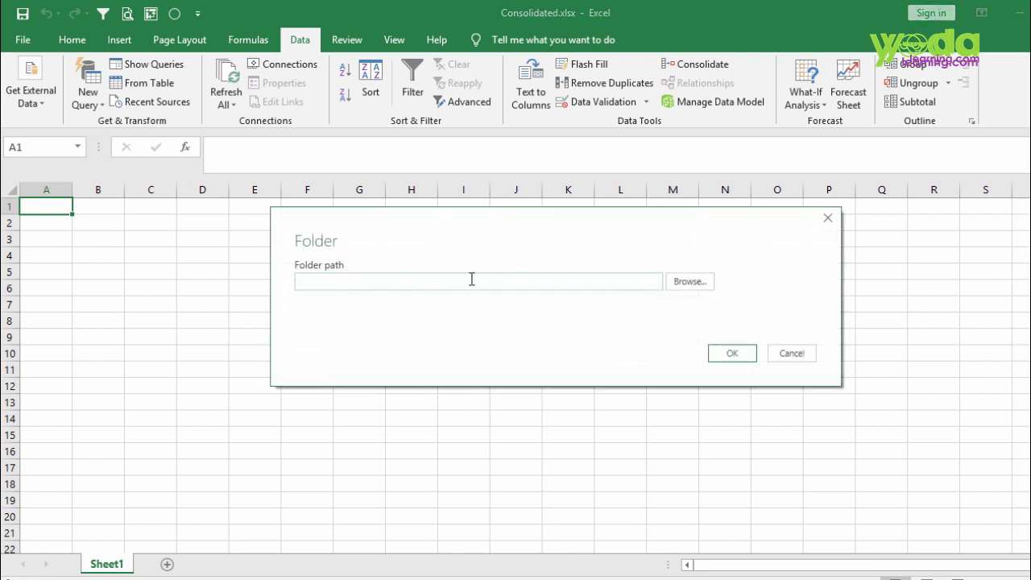
{"action": "type", "text": "C:\\Users\\Rishabh Pugalia\\Desktop\\001 - 3y Sales - Warmup\\Sales"}
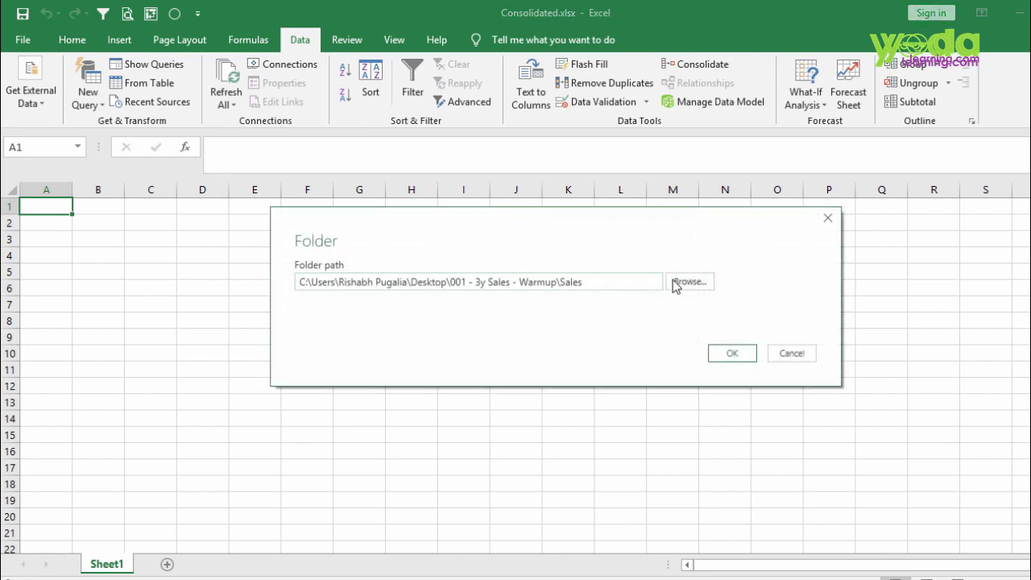
{"action": "double_click", "coordinate": [600, 289]}
{"action": "left_click", "coordinate": [730, 354]}
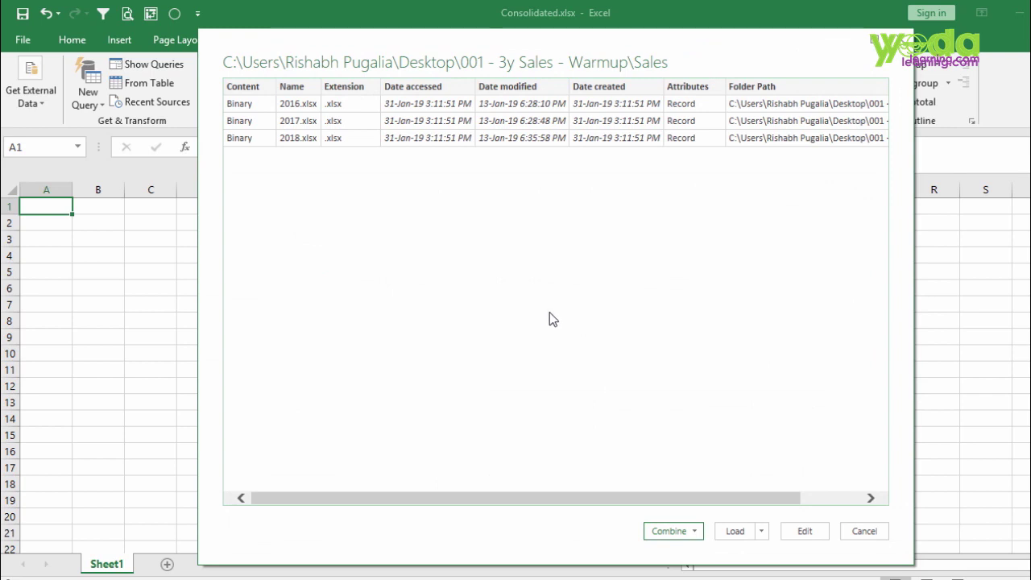
Combine the folder's files using Sheet1 of the first file as the example, opening the result in the Power Query Editor
{"action": "left_click", "coordinate": [694, 532]}
{"action": "left_click", "coordinate": [706, 546]}
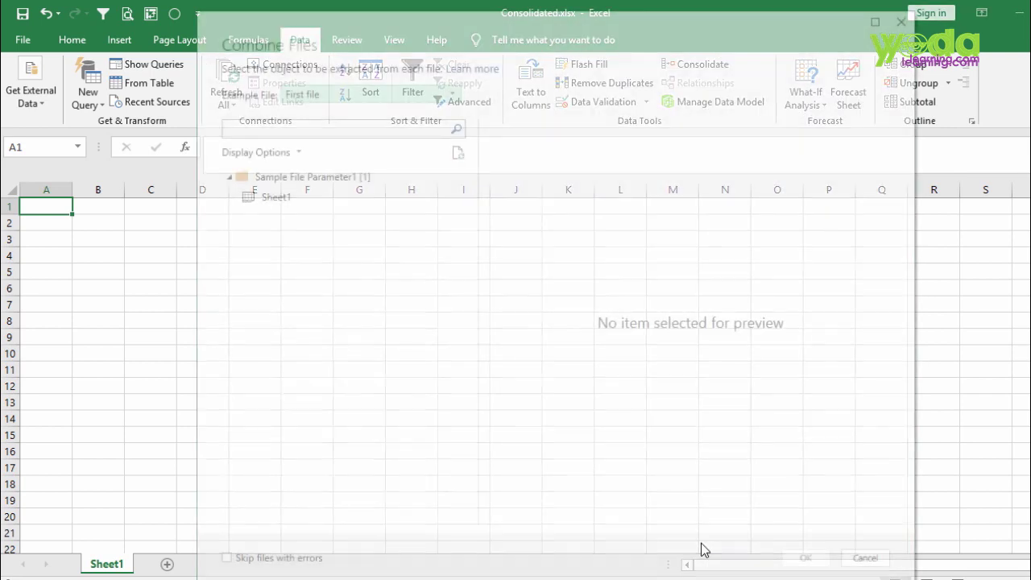
{"action": "left_click", "coordinate": [278, 203]}
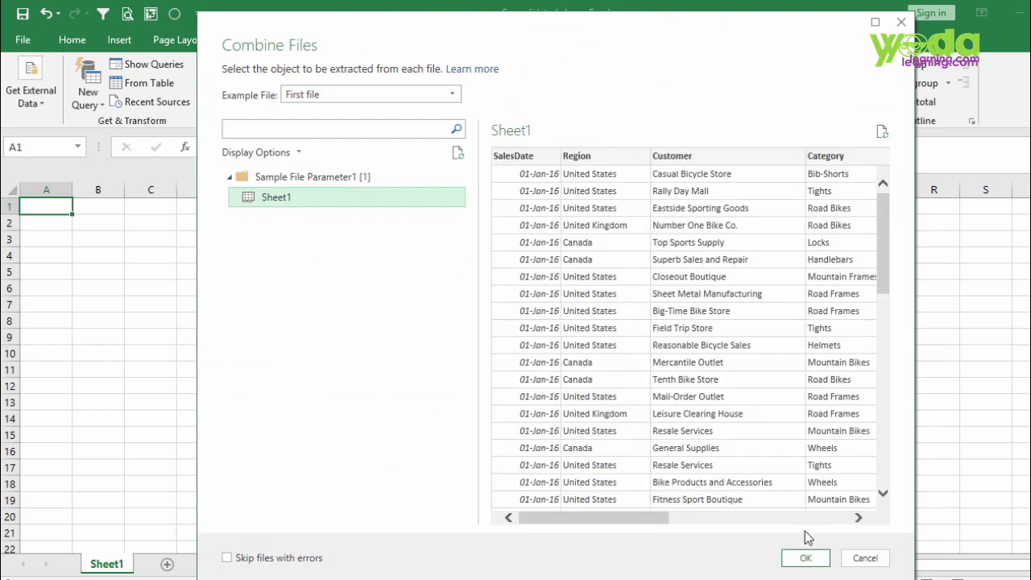
{"action": "left_click", "coordinate": [806, 557]}
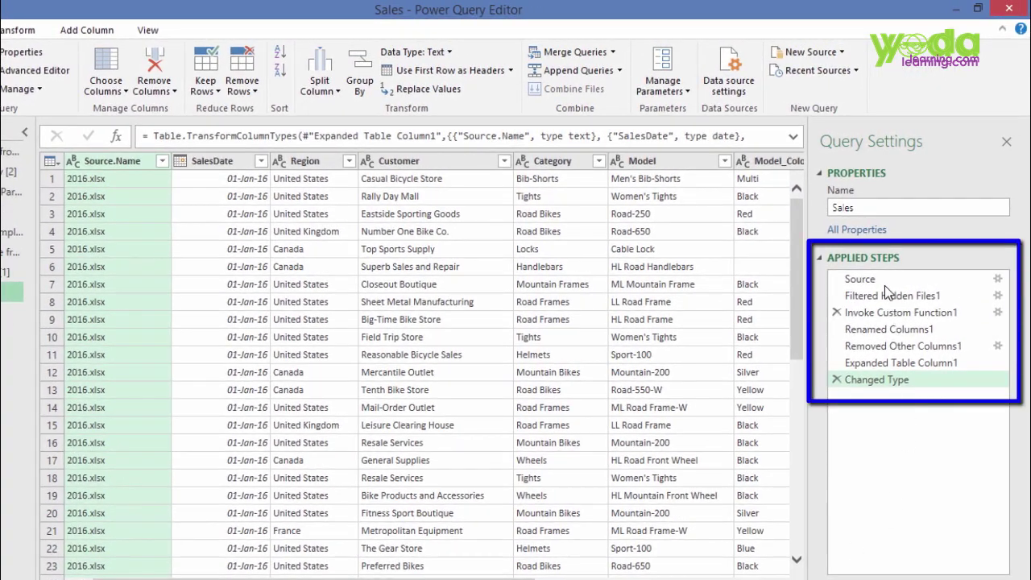
Review each applied step of the Sales query from Source to Changed Type, and load the full list of file names in the Source.Name filter
{"action": "left_click", "coordinate": [883, 279]}
{"action": "left_click", "coordinate": [883, 296]}
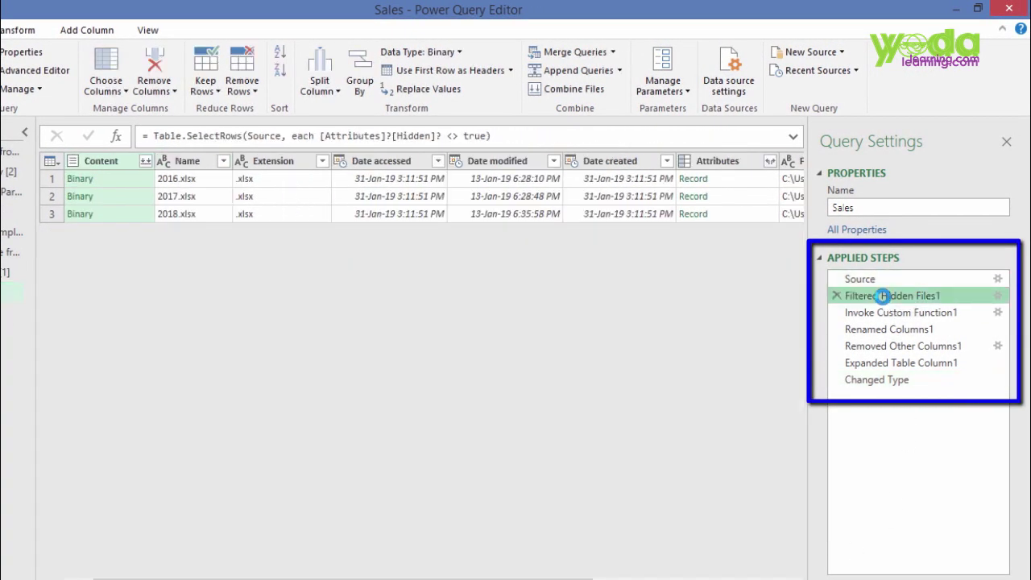
{"action": "left_click", "coordinate": [884, 313]}
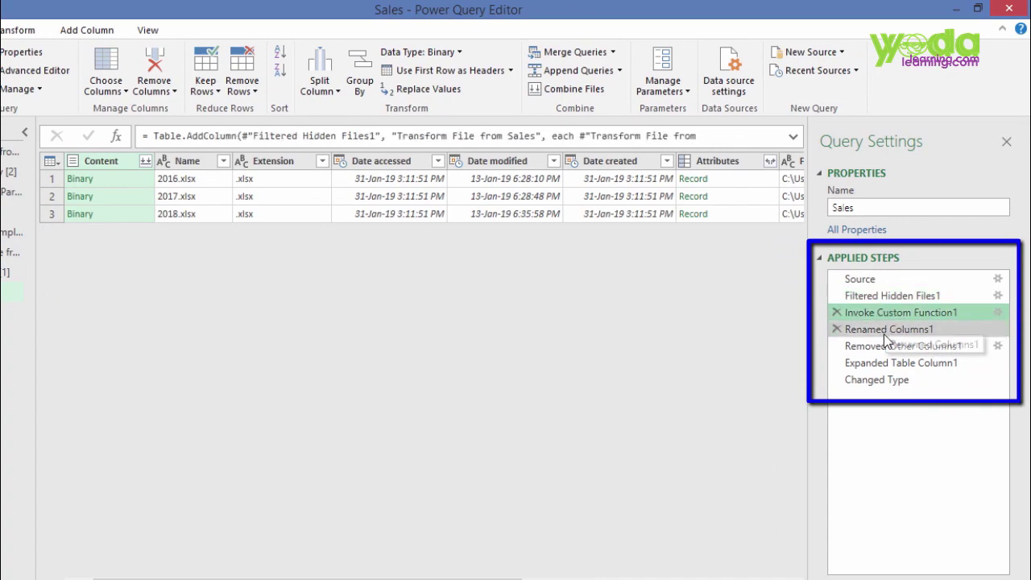
{"action": "left_click", "coordinate": [884, 330]}
{"action": "left_click", "coordinate": [882, 346]}
{"action": "left_click", "coordinate": [885, 362]}
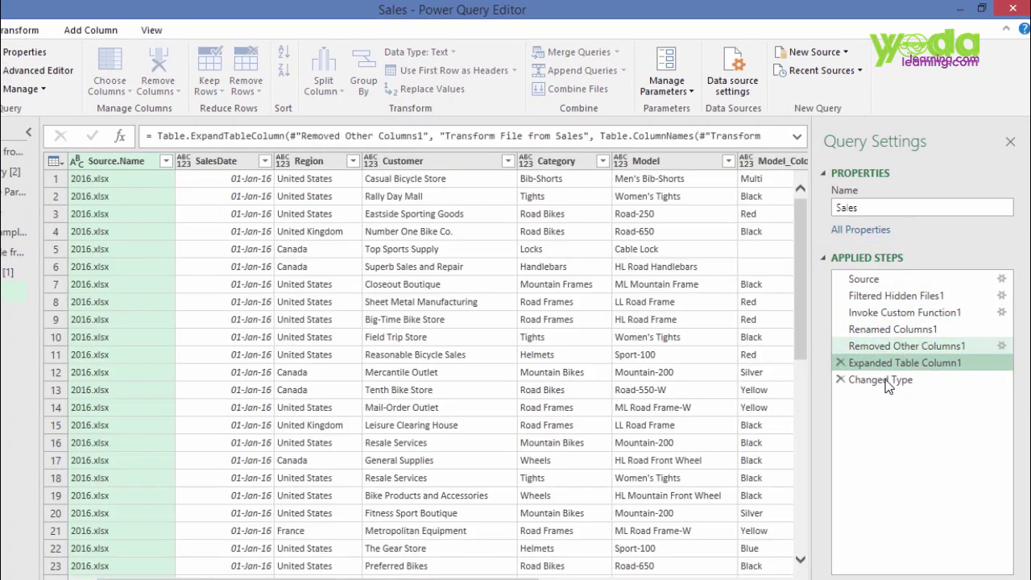
{"action": "left_click", "coordinate": [887, 381]}
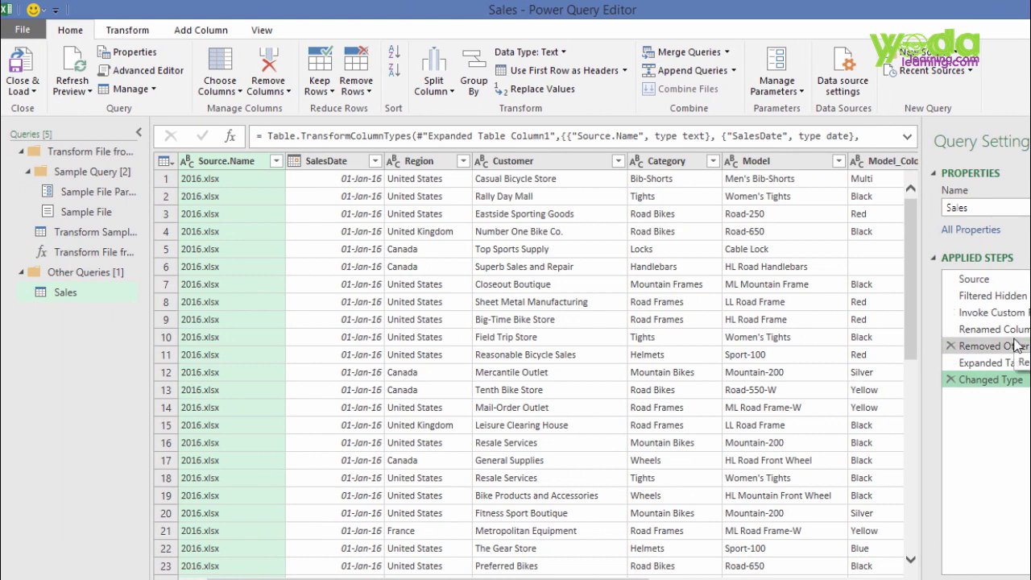
{"action": "left_click", "coordinate": [277, 162]}
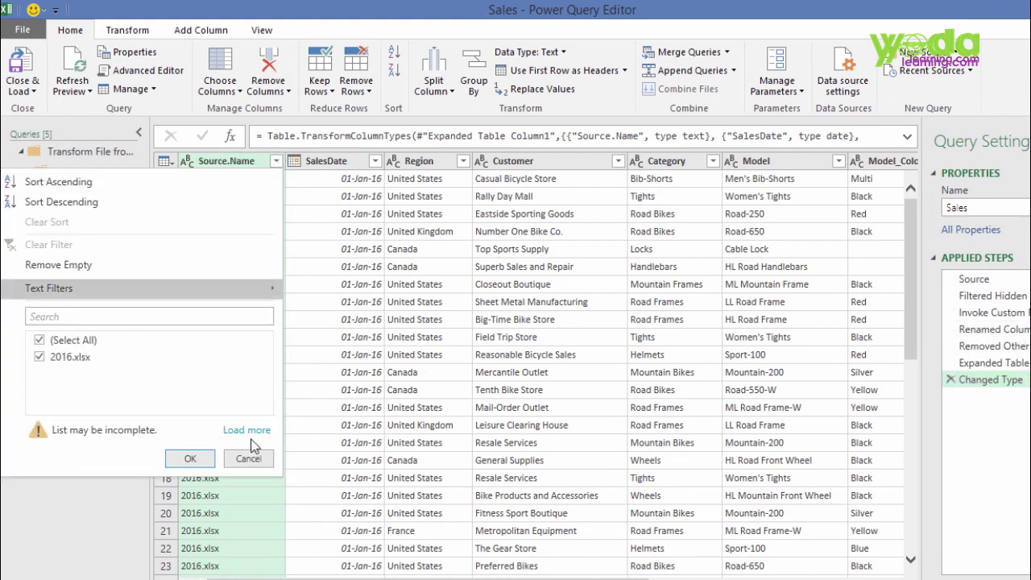
{"action": "left_click", "coordinate": [248, 430]}
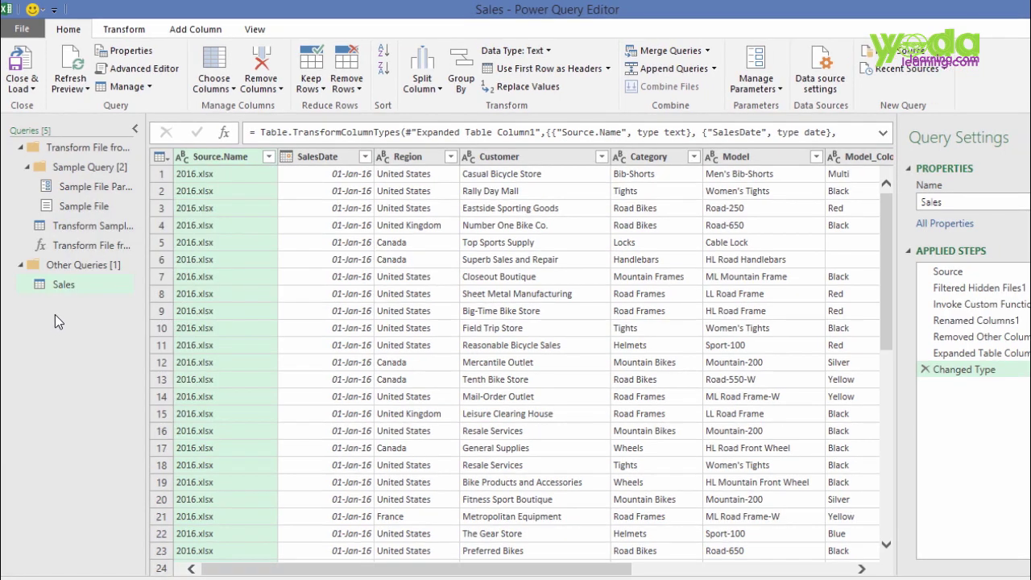
Add a new Excel file query that imports the dim_segment sheet from Buz Segment.xlsx
{"action": "right_click", "coordinate": [56, 324]}
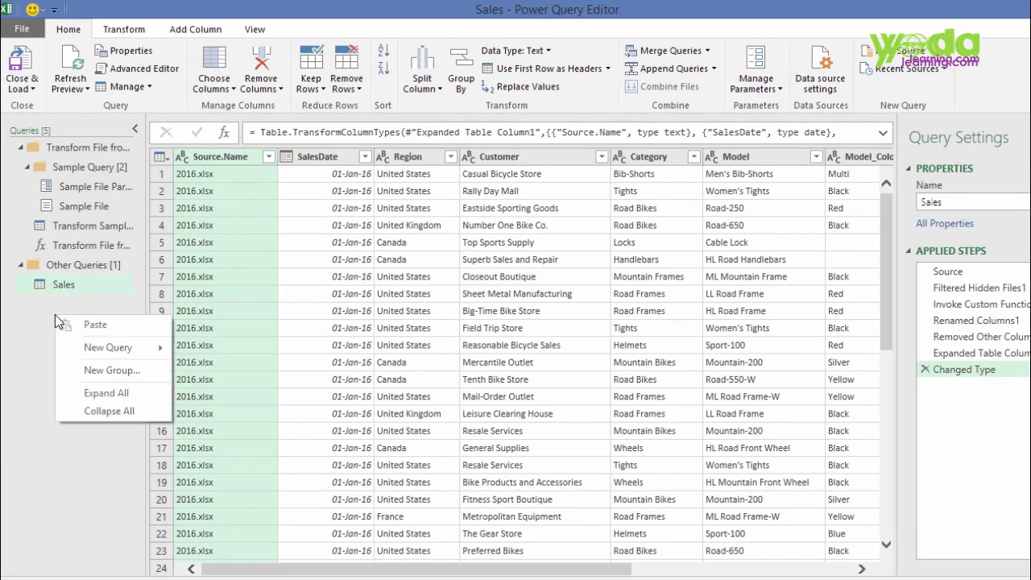
{"action": "mouse_move", "coordinate": [110, 352]}
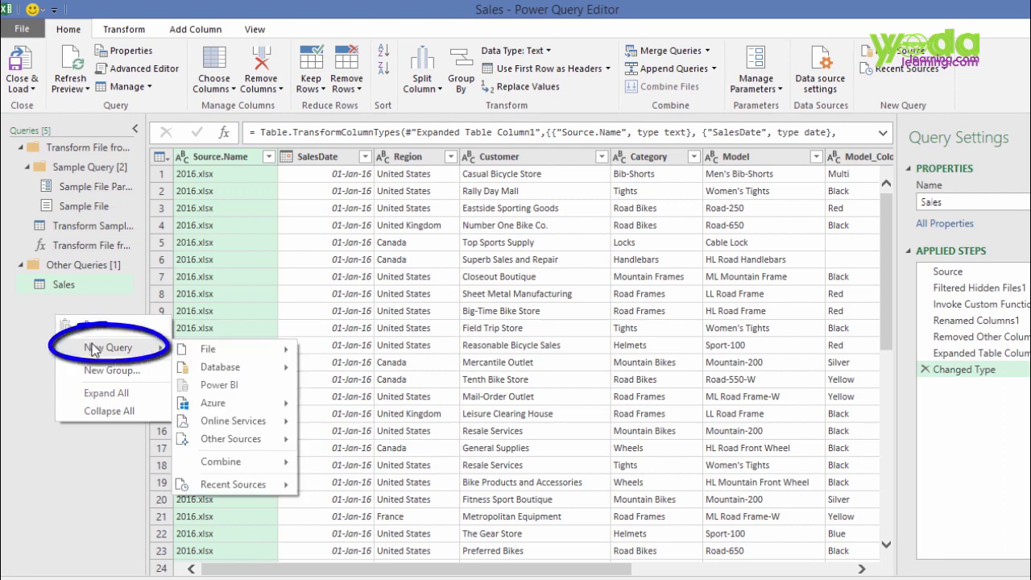
{"action": "mouse_move", "coordinate": [228, 349]}
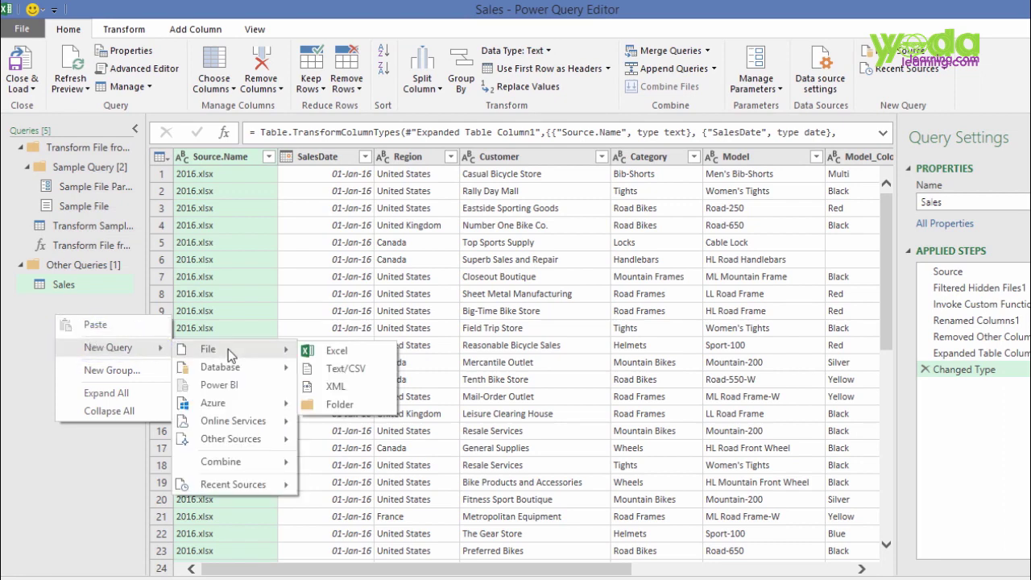
{"action": "left_click", "coordinate": [361, 352]}
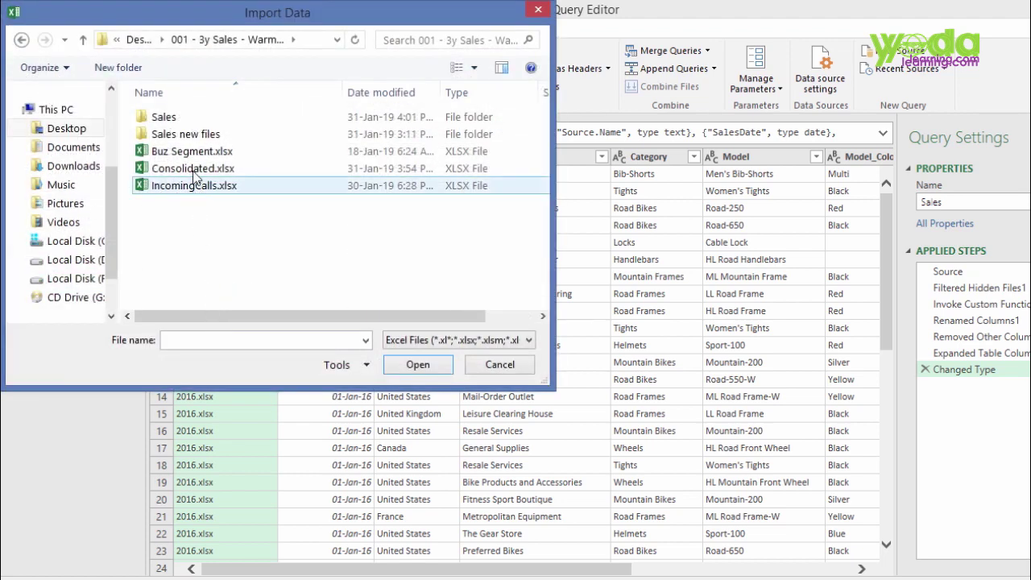
{"action": "left_click", "coordinate": [194, 153]}
{"action": "left_click", "coordinate": [418, 364]}
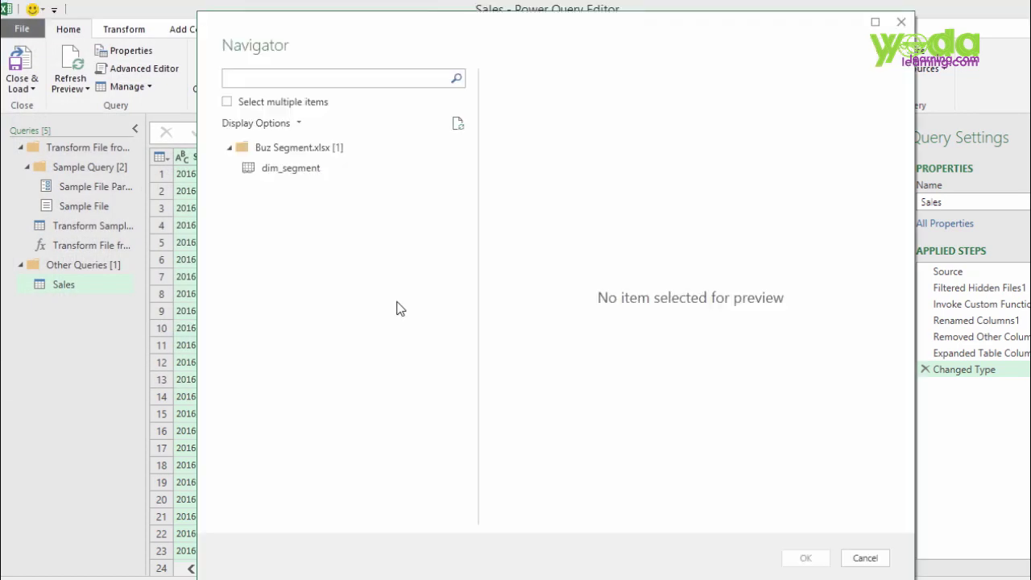
{"action": "left_click", "coordinate": [288, 170]}
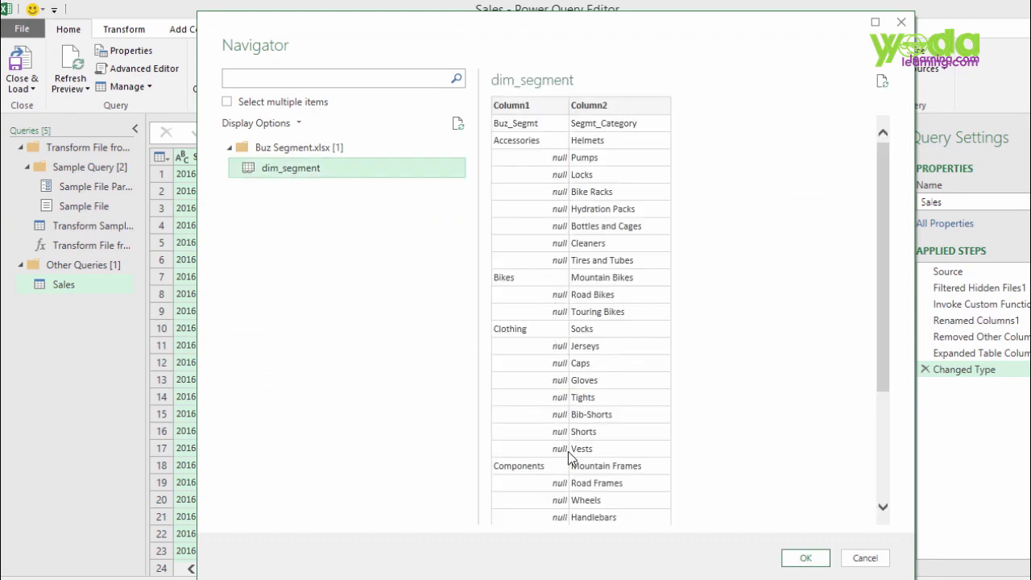
{"action": "left_click", "coordinate": [805, 558]}
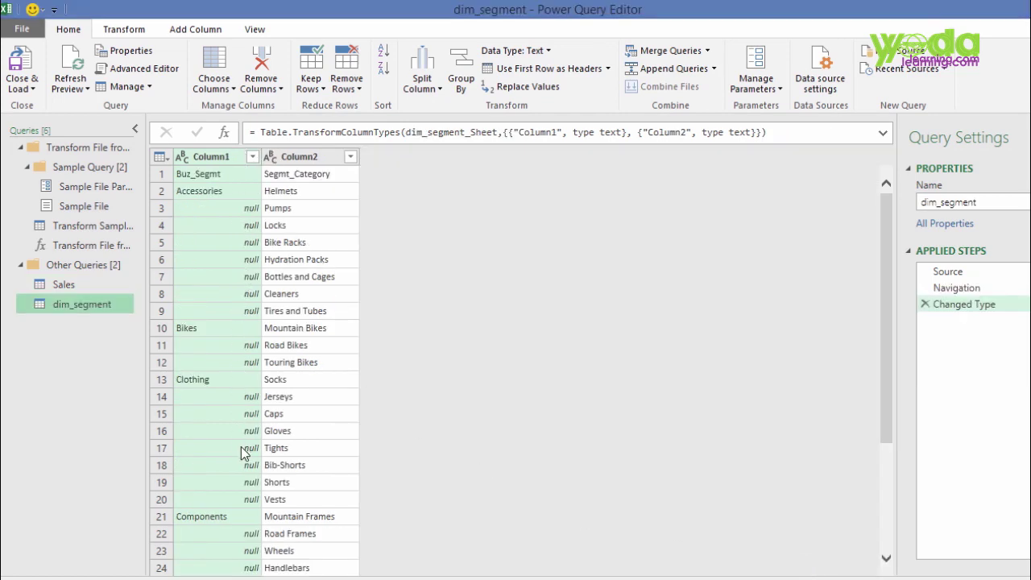
Promote the first row of the dim_segment query to headers and fill the Buz_Segmt values down into the empty cells
{"action": "left_click", "coordinate": [132, 28]}
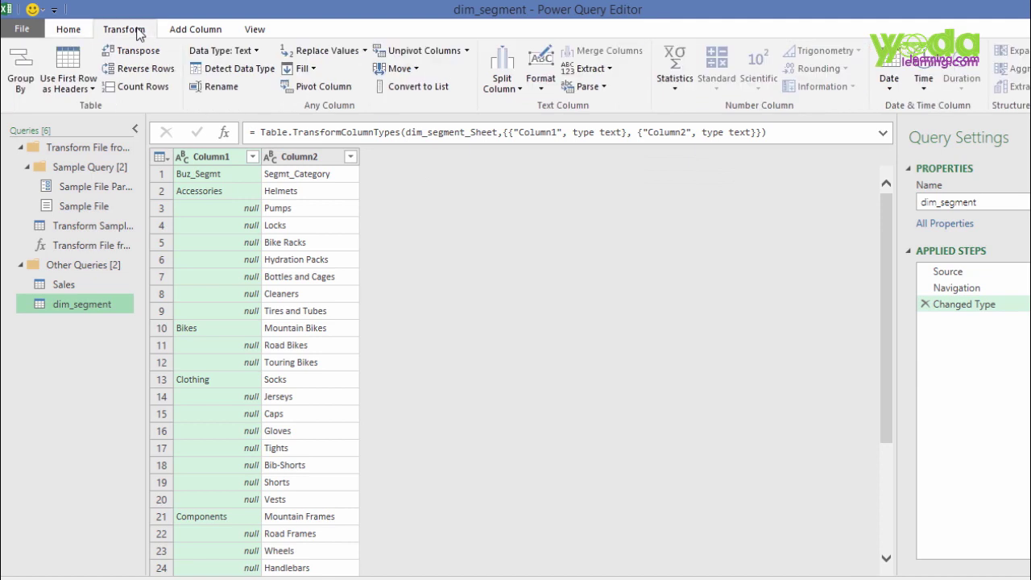
{"action": "left_click", "coordinate": [69, 89]}
{"action": "left_click", "coordinate": [110, 111]}
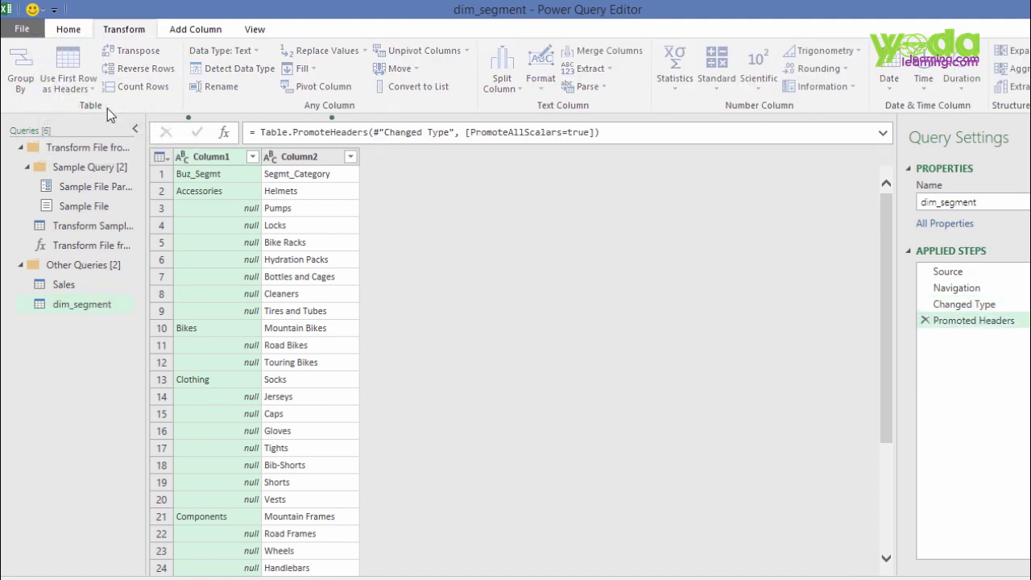
{"action": "left_click", "coordinate": [302, 69]}
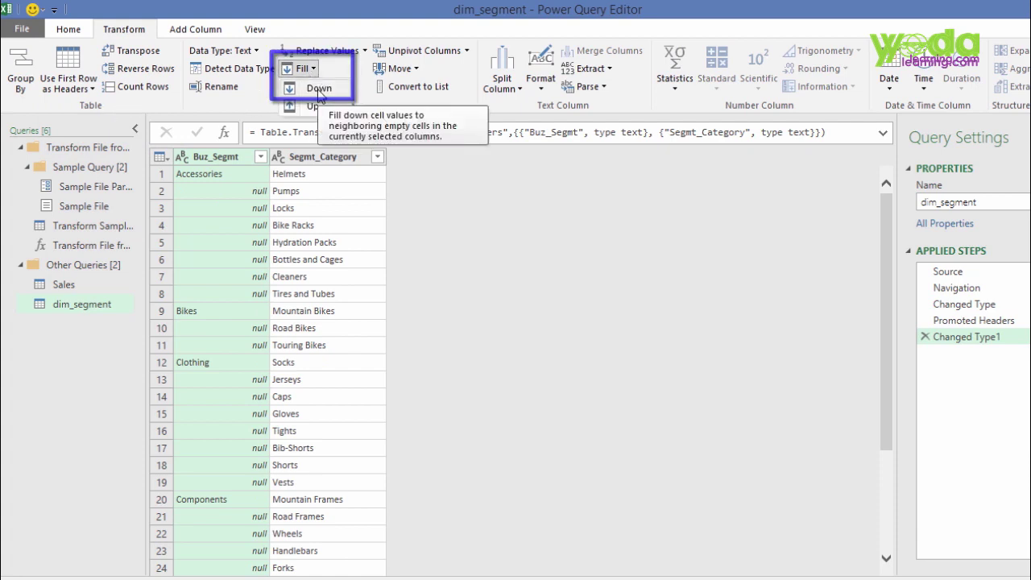
{"action": "left_click", "coordinate": [319, 89]}
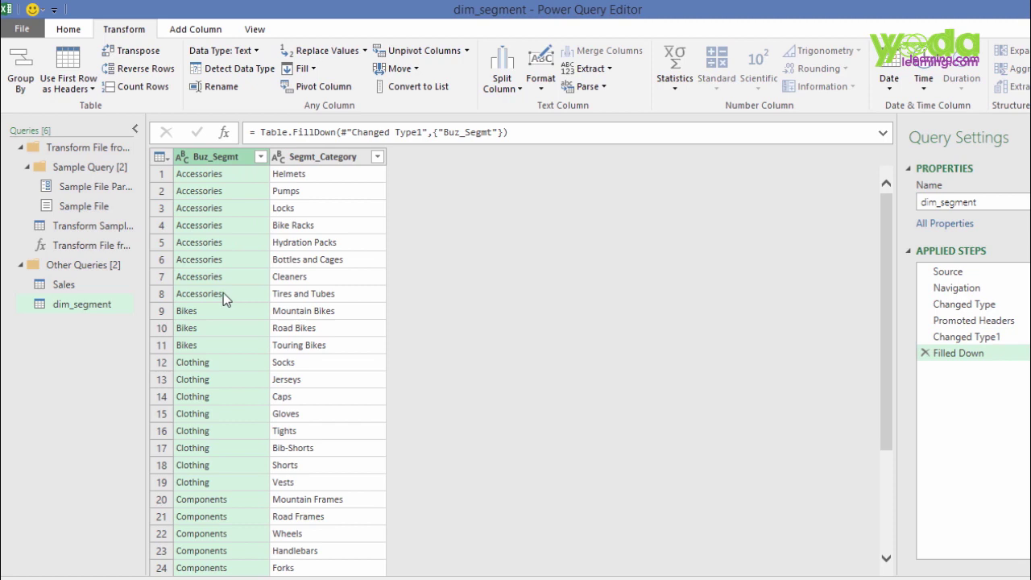
{"action": "left_click", "coordinate": [67, 30]}
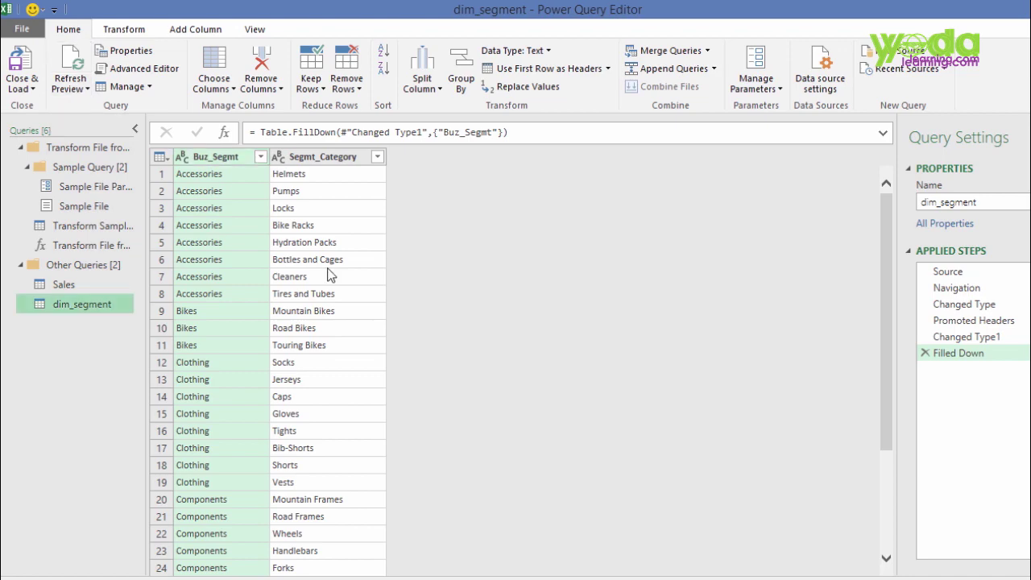
Merge the dim_segment query into the Sales query, matching Category to Segmt_Category with a Left Outer join
{"action": "left_click", "coordinate": [63, 287]}
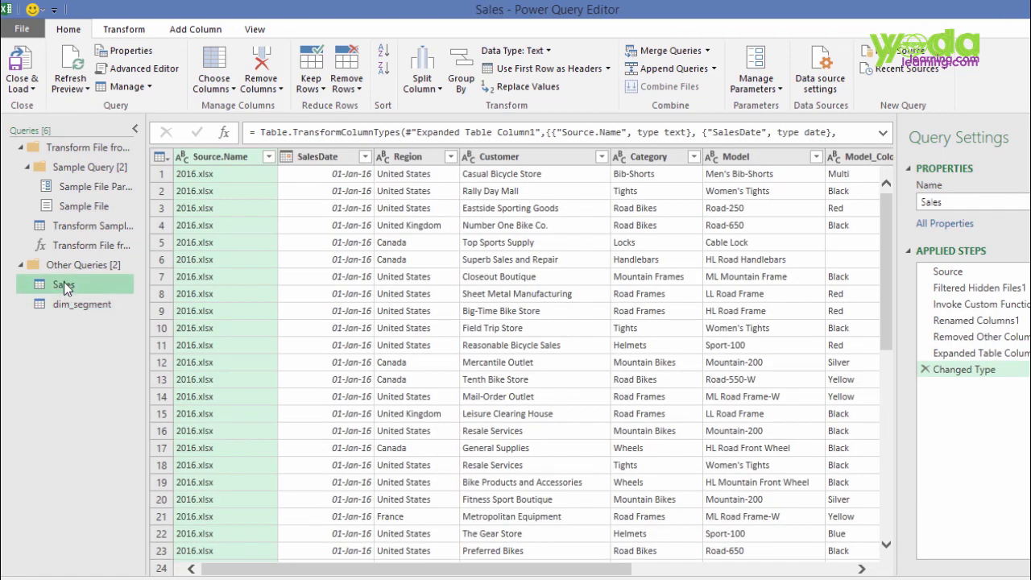
{"action": "left_click", "coordinate": [707, 50]}
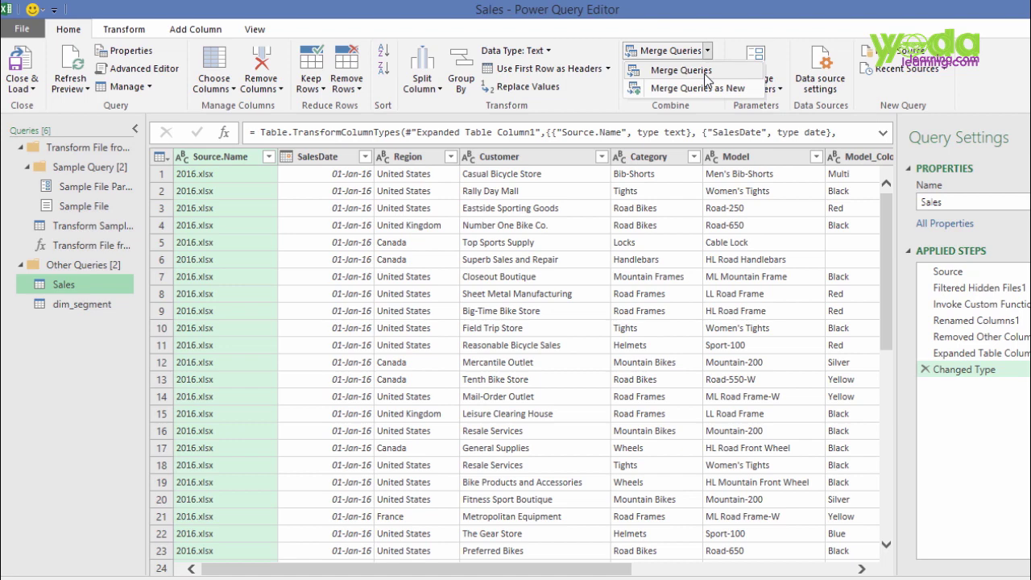
{"action": "left_click", "coordinate": [706, 75]}
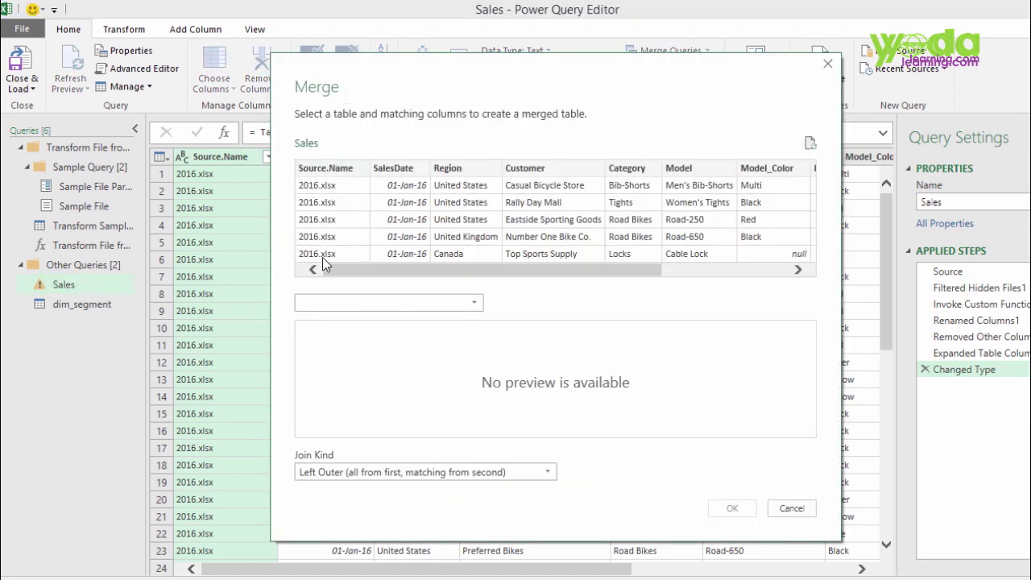
{"action": "left_click", "coordinate": [433, 301]}
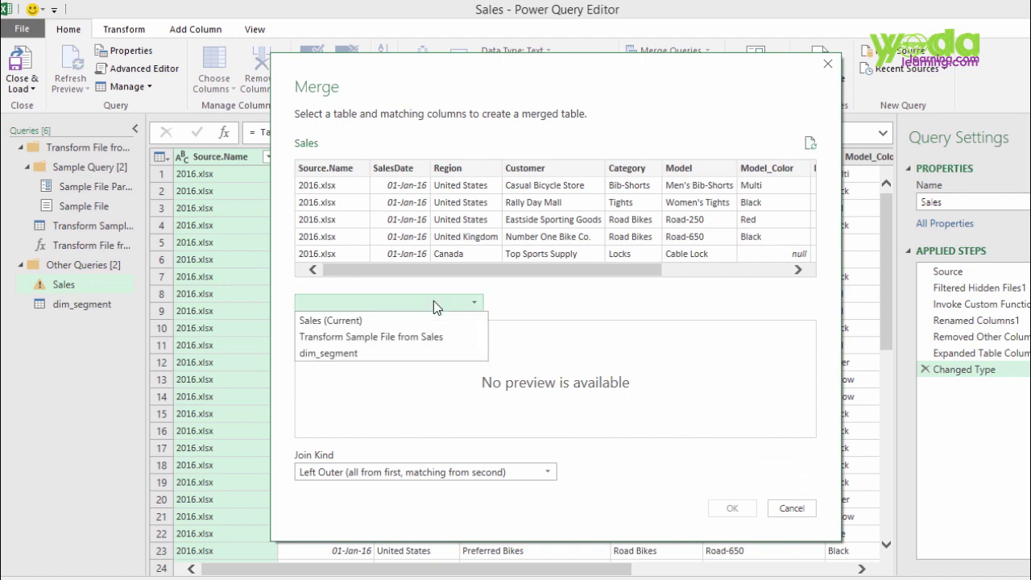
{"action": "left_click", "coordinate": [354, 352]}
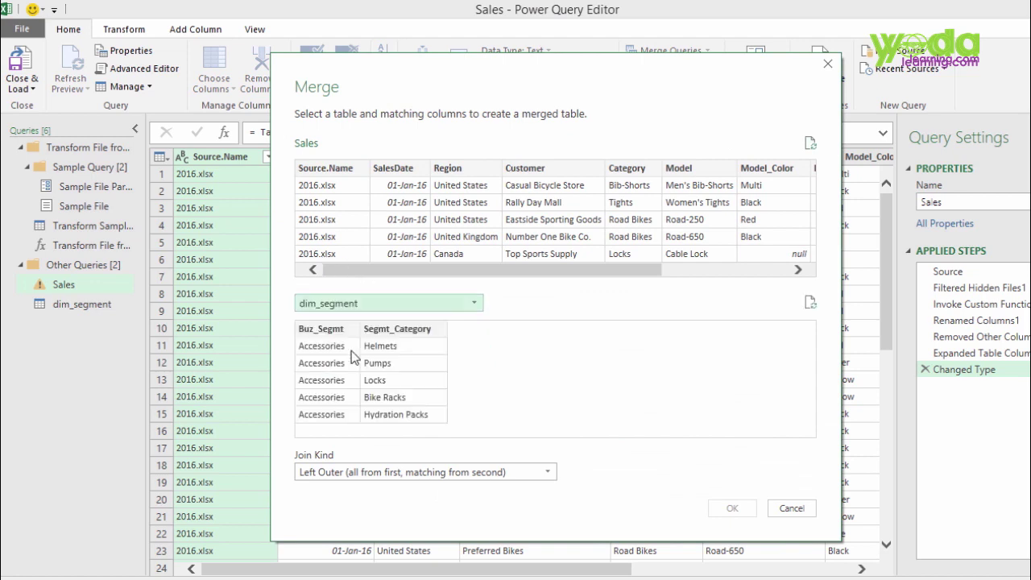
{"action": "left_click", "coordinate": [400, 330]}
{"action": "left_click", "coordinate": [626, 168]}
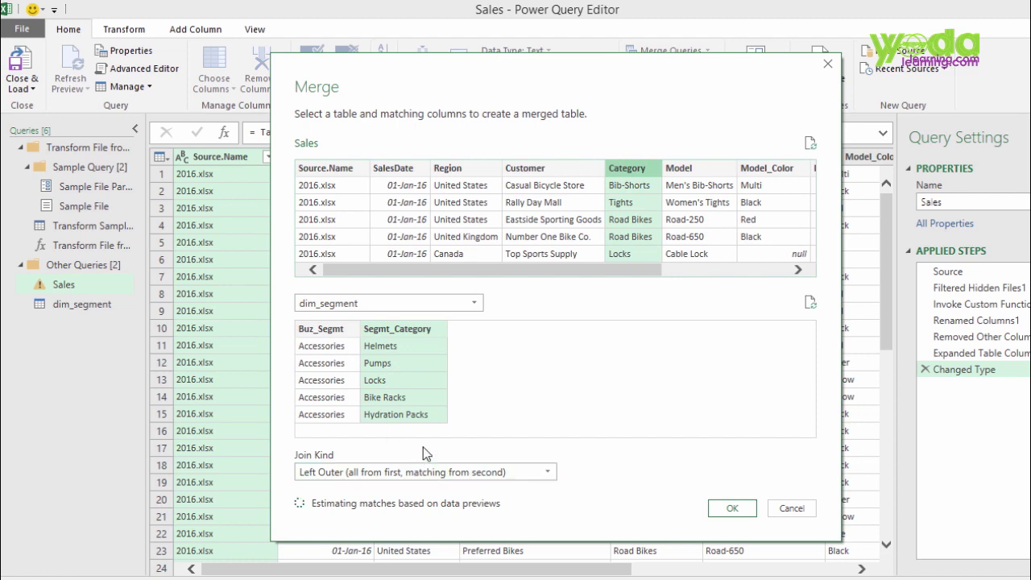
{"action": "left_click", "coordinate": [375, 474]}
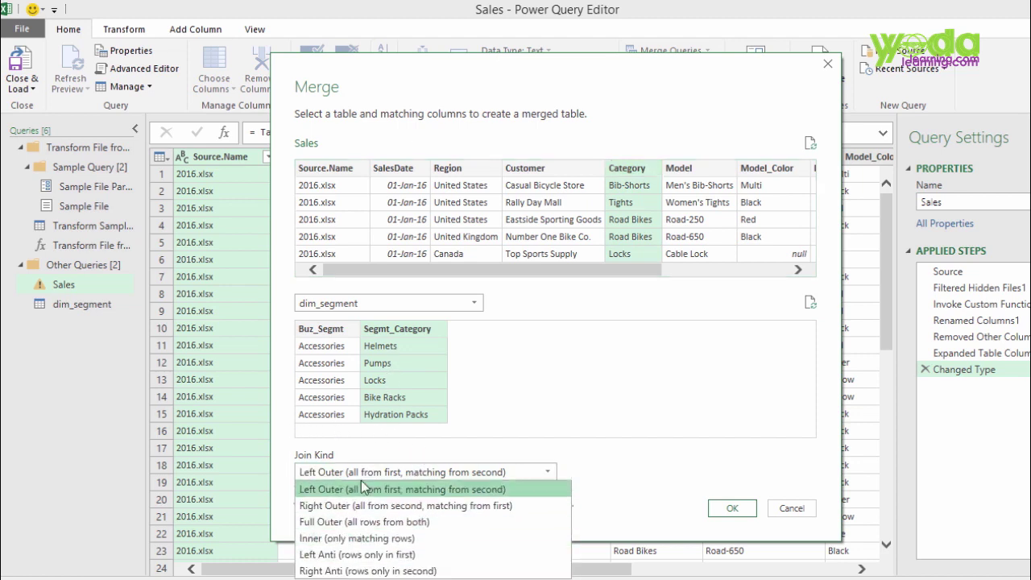
{"action": "left_click", "coordinate": [356, 489]}
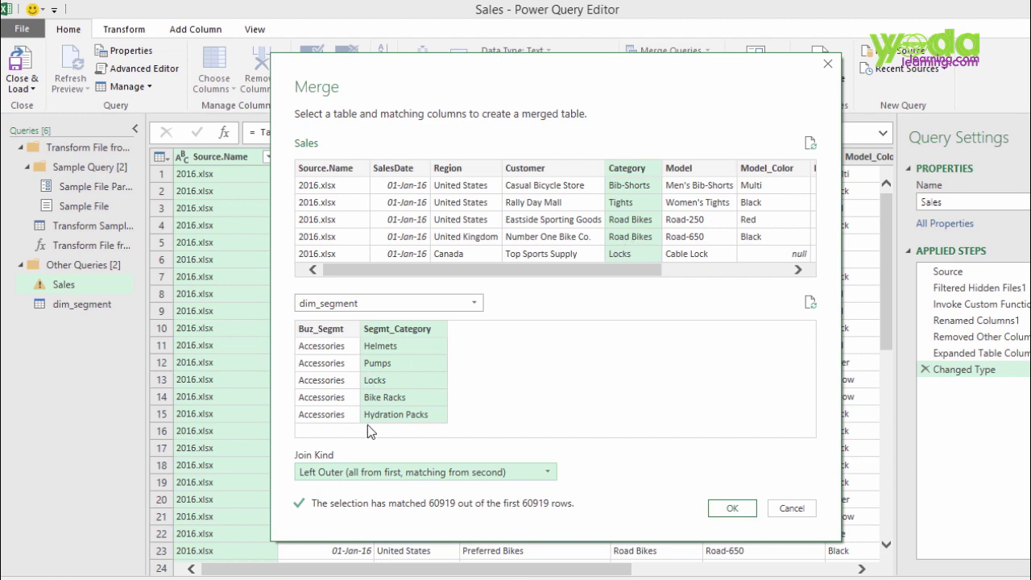
{"action": "left_click", "coordinate": [732, 508]}
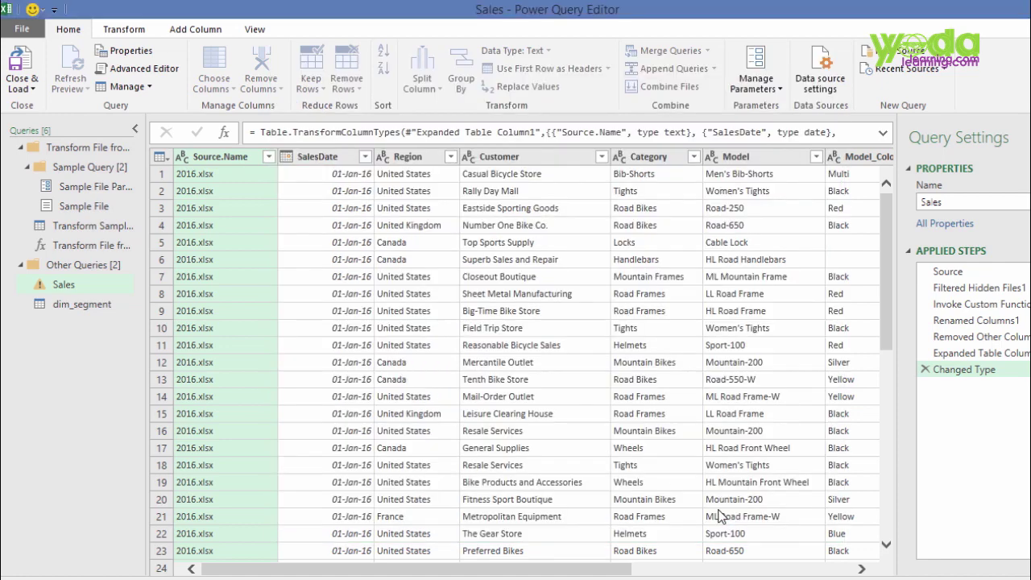
Expand the merged dim_segment column in the Sales query with only Buz_Segmt, keeping the original column name as prefix
{"action": "left_click", "coordinate": [870, 158]}
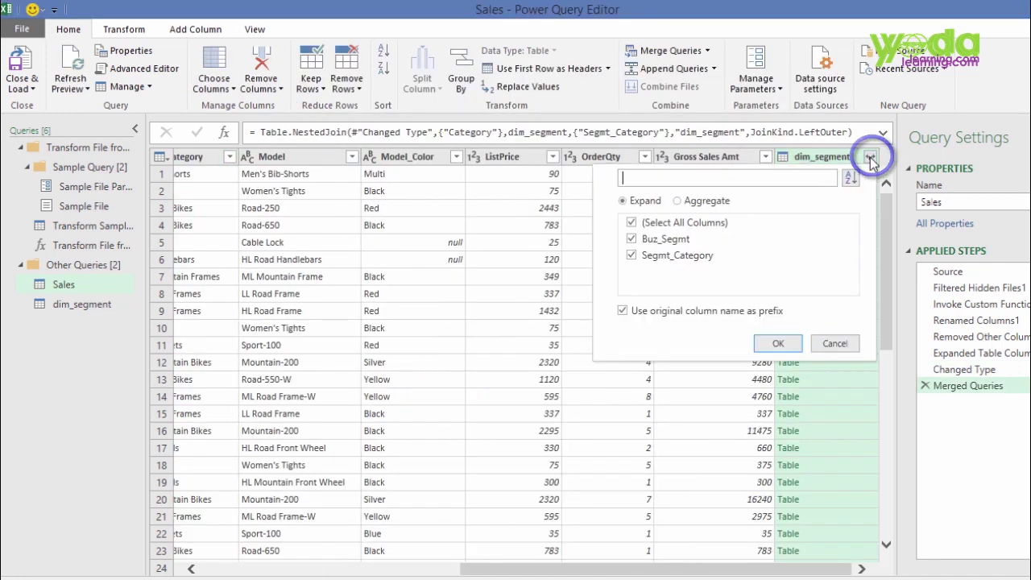
{"action": "left_click", "coordinate": [632, 256]}
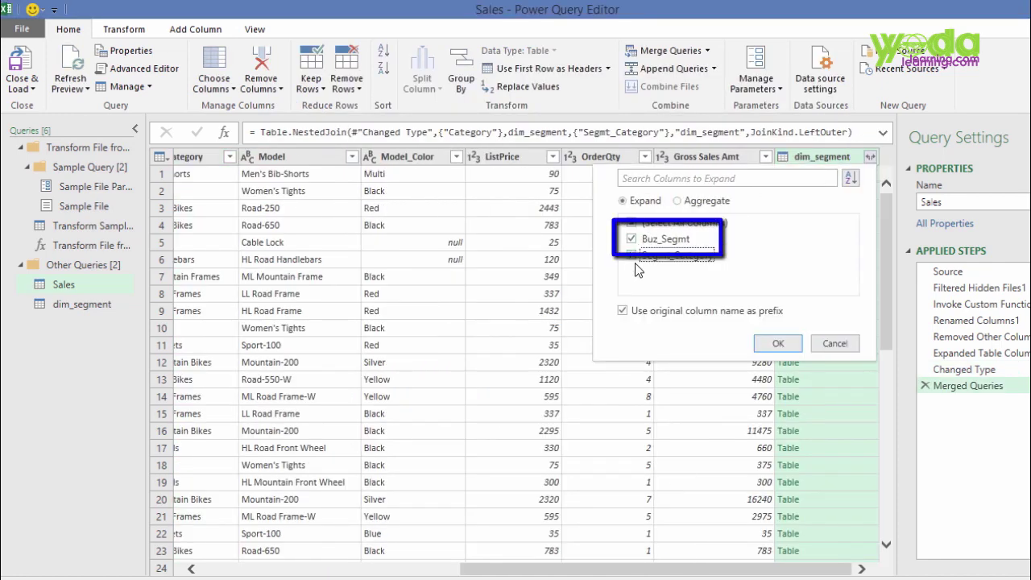
{"action": "left_click", "coordinate": [778, 344]}
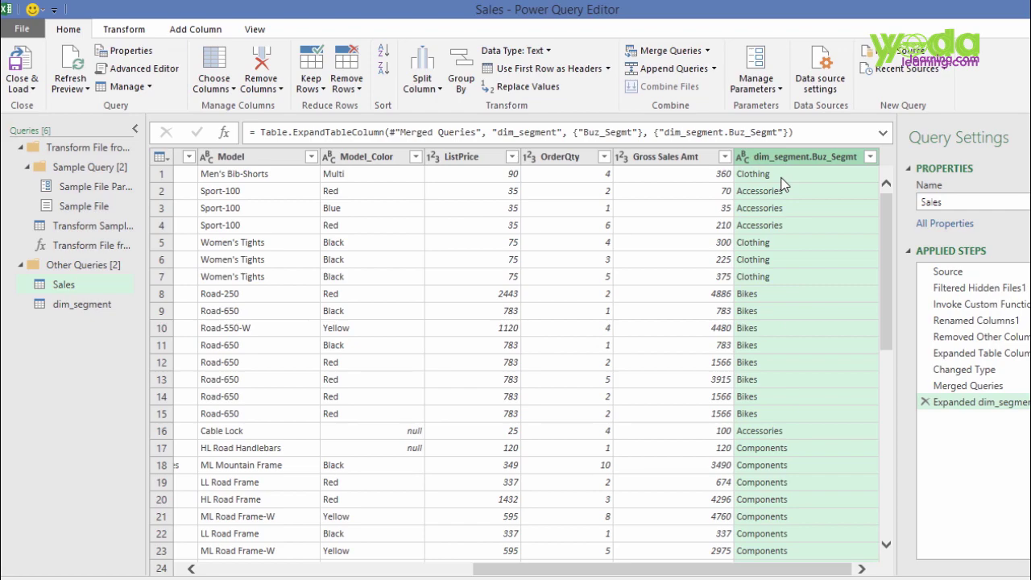
Close the Power Query Editor, load the queries into Consolidated.xlsx, and show the loaded Sales table with its query preview
{"action": "left_click", "coordinate": [22, 84]}
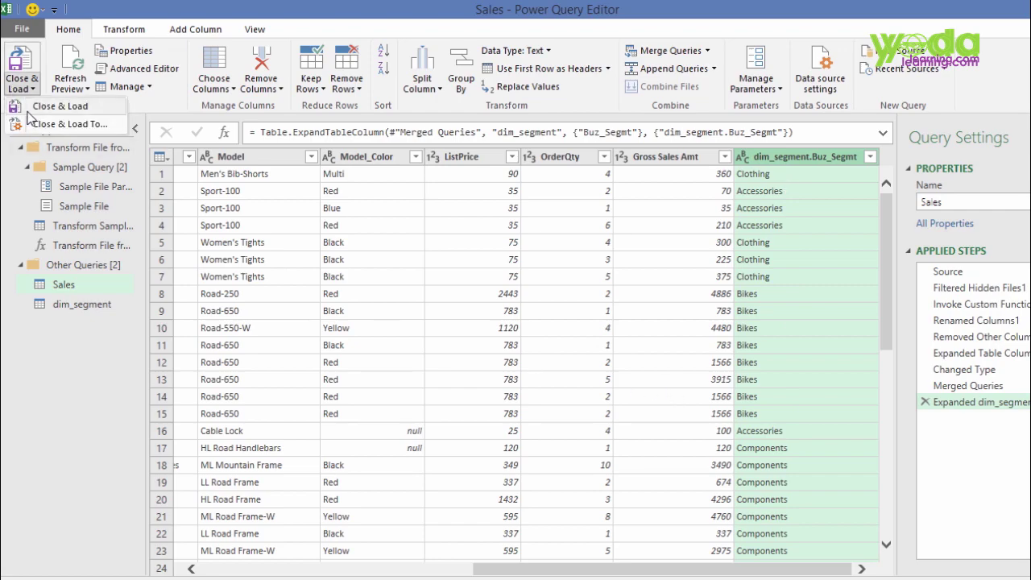
{"action": "left_click", "coordinate": [33, 108]}
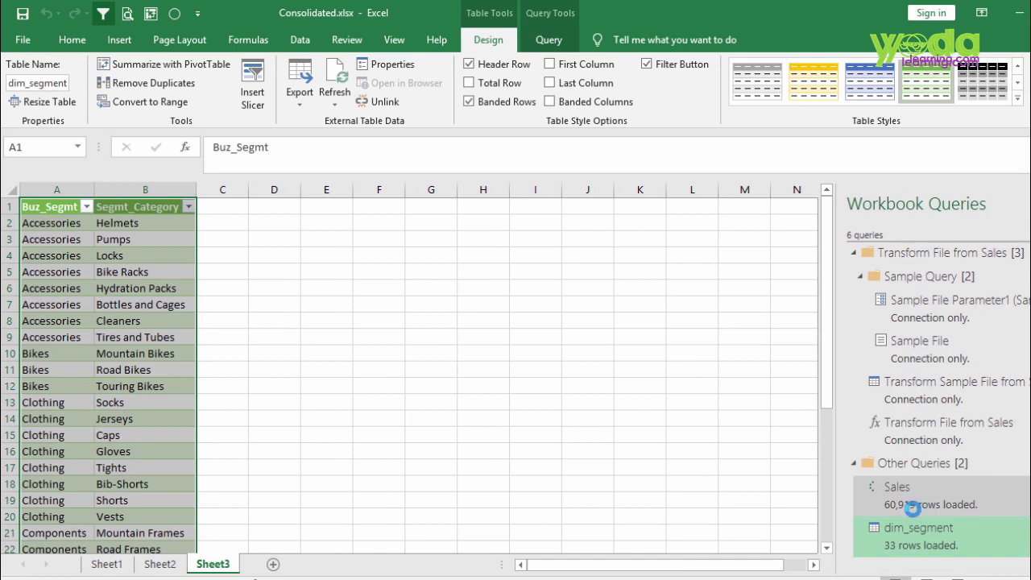
{"action": "left_click", "coordinate": [906, 493]}
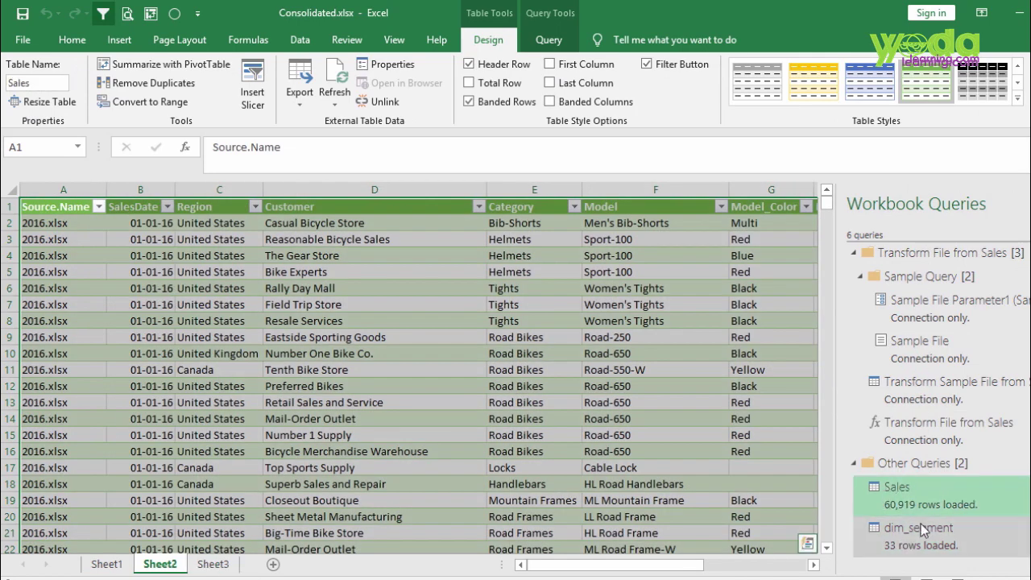
{"action": "mouse_move", "coordinate": [916, 506]}
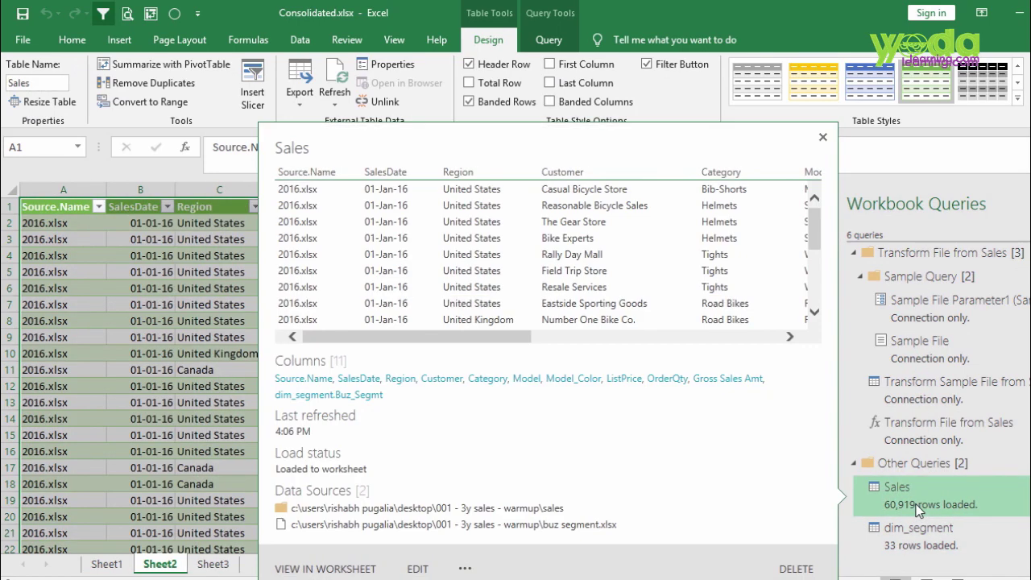